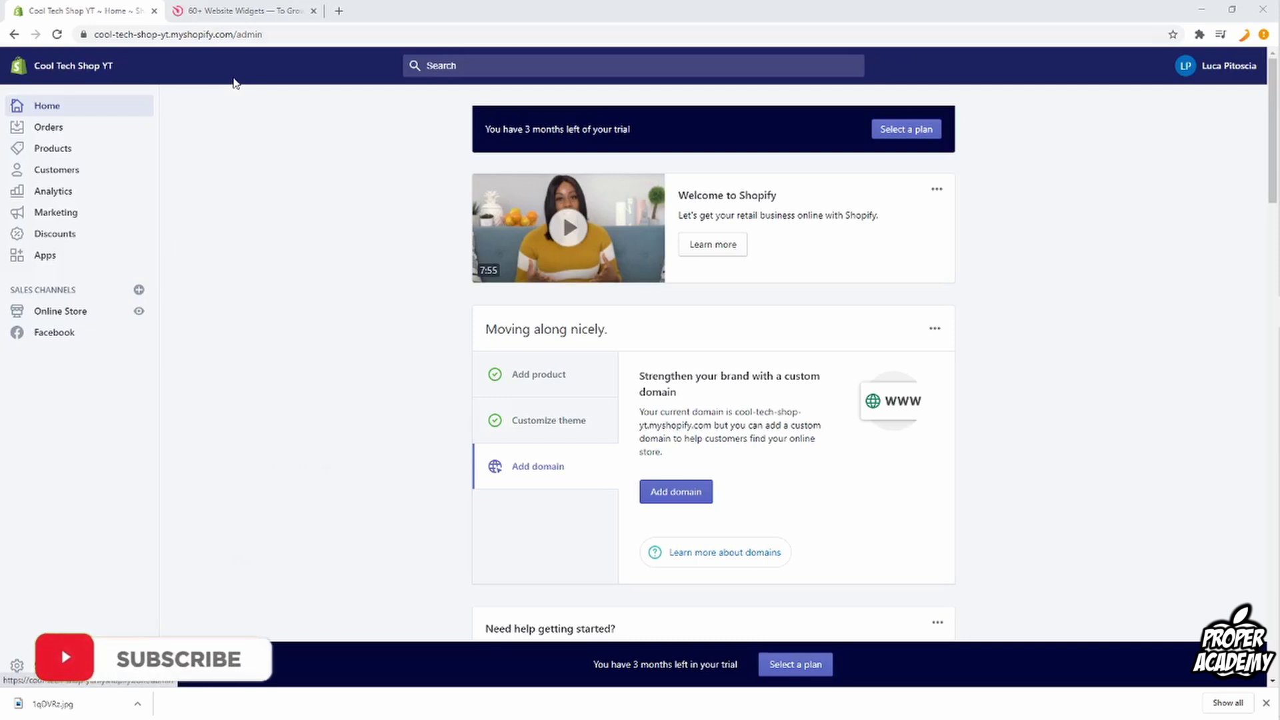
Step: In Elfsight, go to the Audio Player widget page and start creating a new widget
{"action": "left_click", "coordinate": [203, 12]}
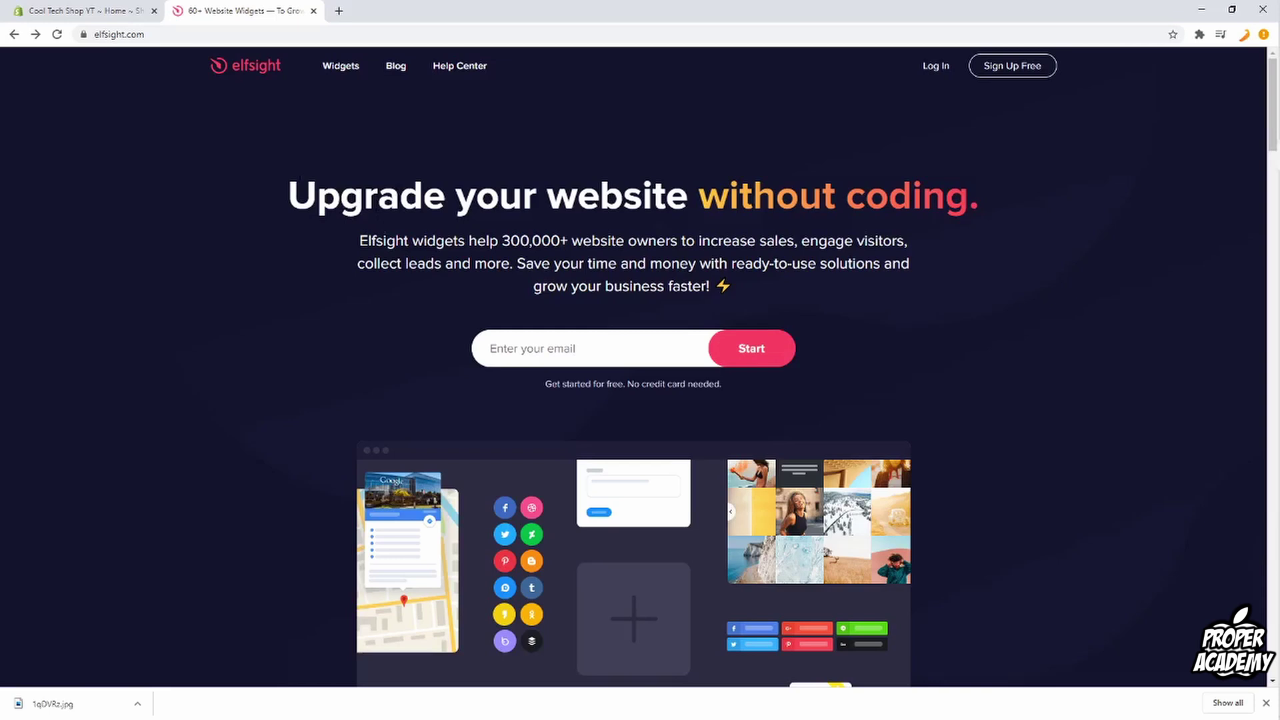
{"action": "mouse_move", "coordinate": [348, 72]}
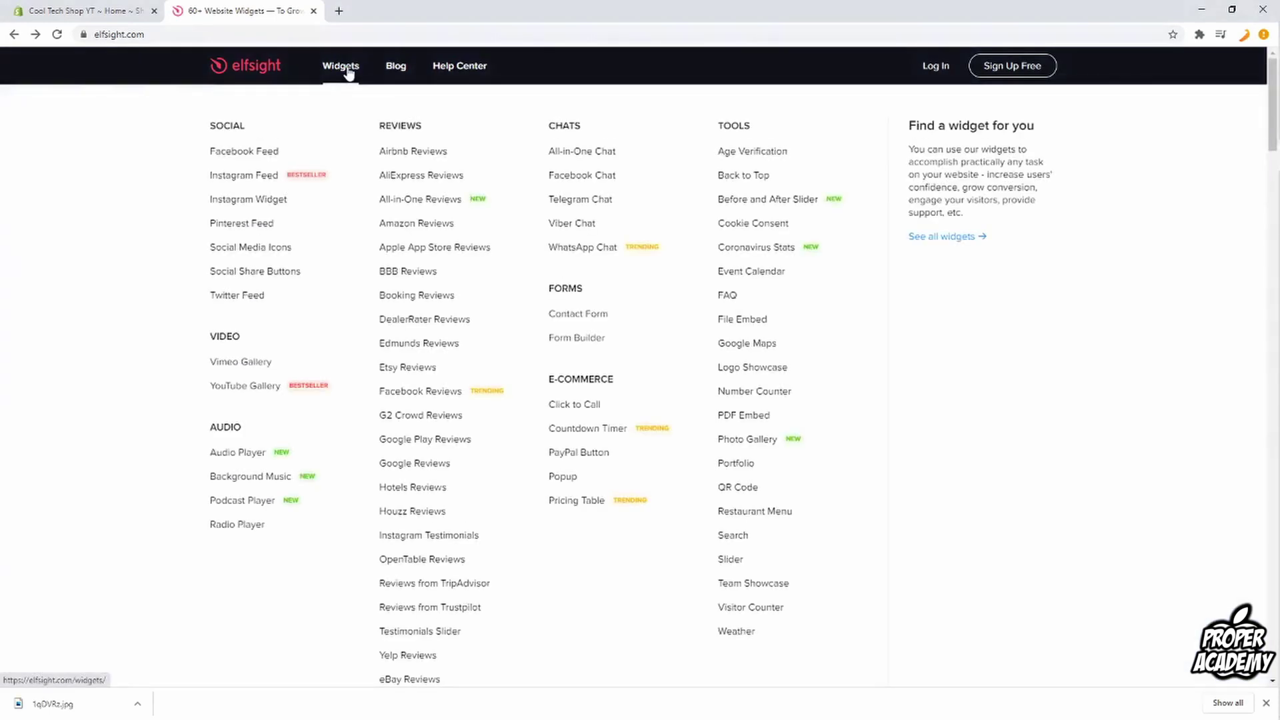
{"action": "left_click", "coordinate": [250, 456]}
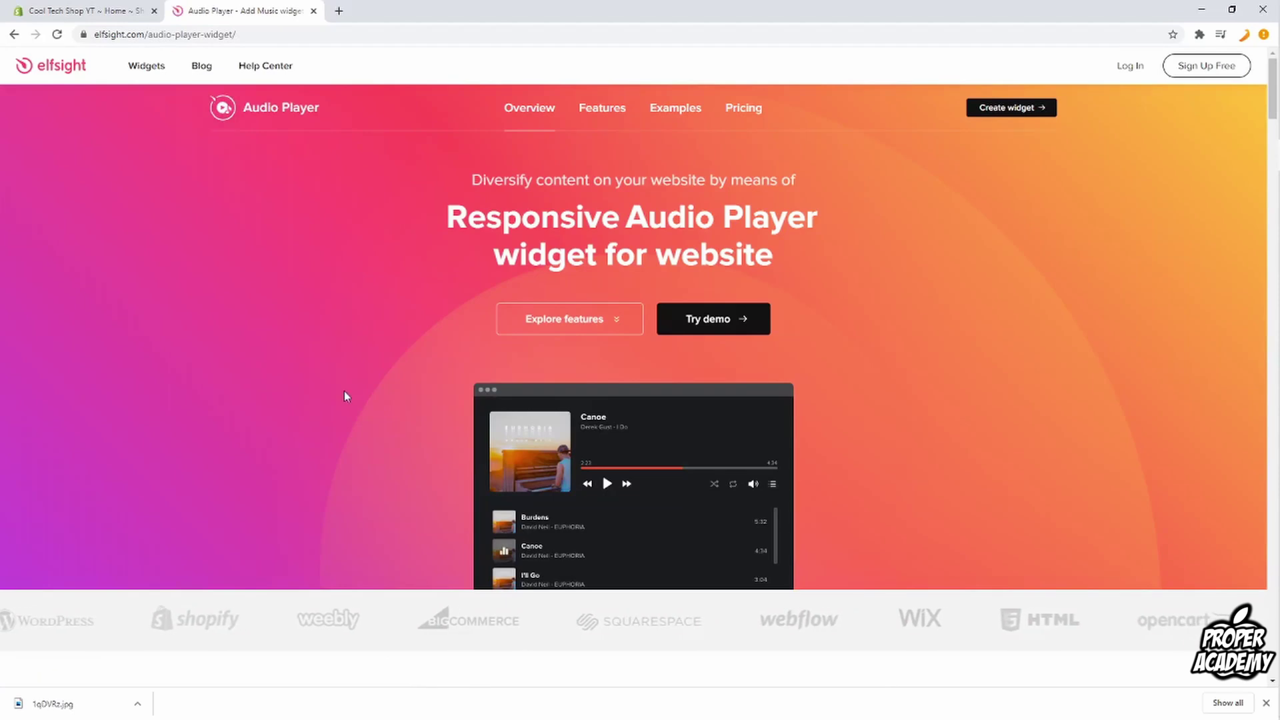
{"action": "left_click", "coordinate": [978, 120]}
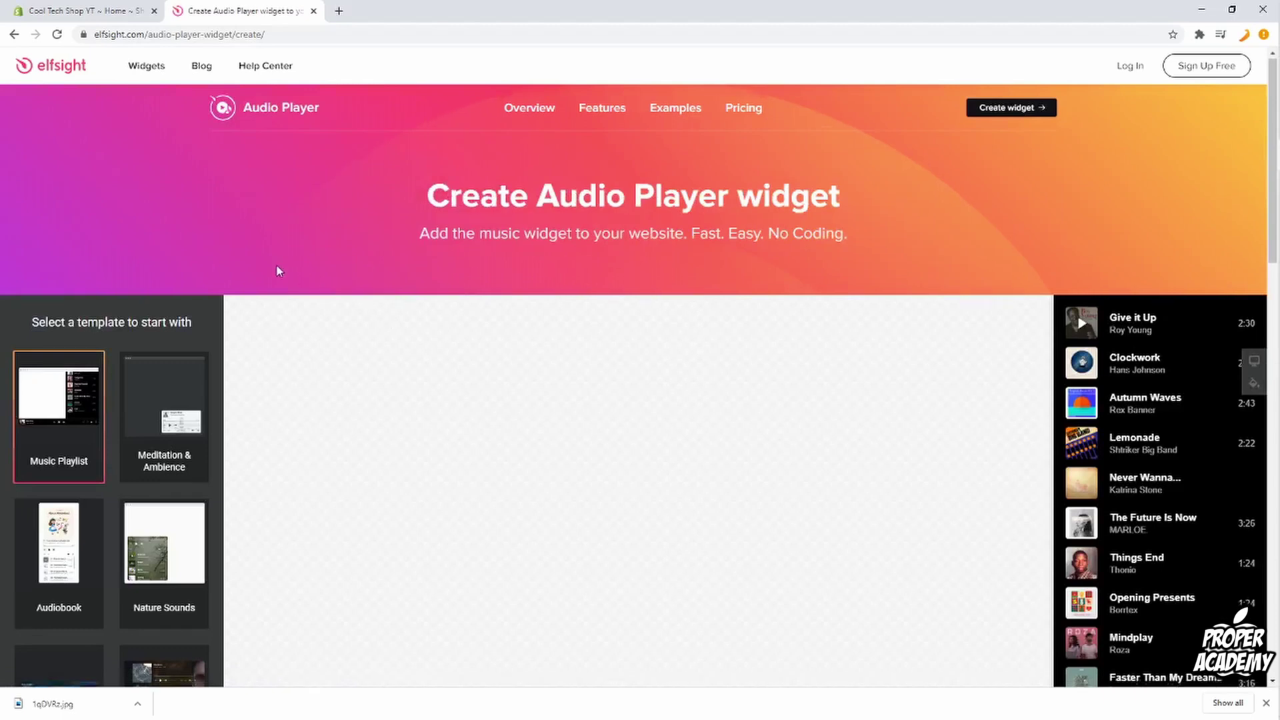
{"action": "scroll", "coordinate": [278, 270], "scroll_direction": "down", "scroll_amount": 1}
{"action": "scroll", "coordinate": [167, 344], "scroll_direction": "down", "scroll_amount": 2}
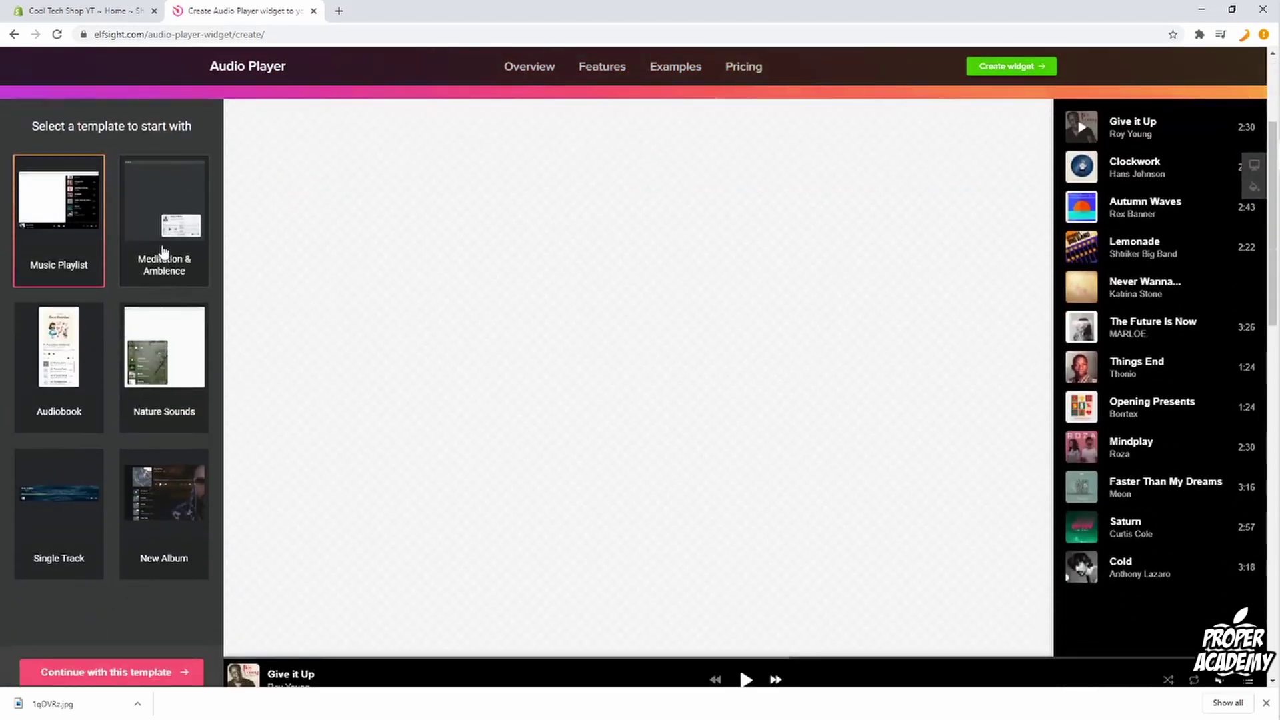
Step: Preview the templates, then pick Meditation & Ambience and continue with it
{"action": "left_click", "coordinate": [162, 250]}
{"action": "left_click", "coordinate": [160, 353]}
{"action": "left_click", "coordinate": [75, 383]}
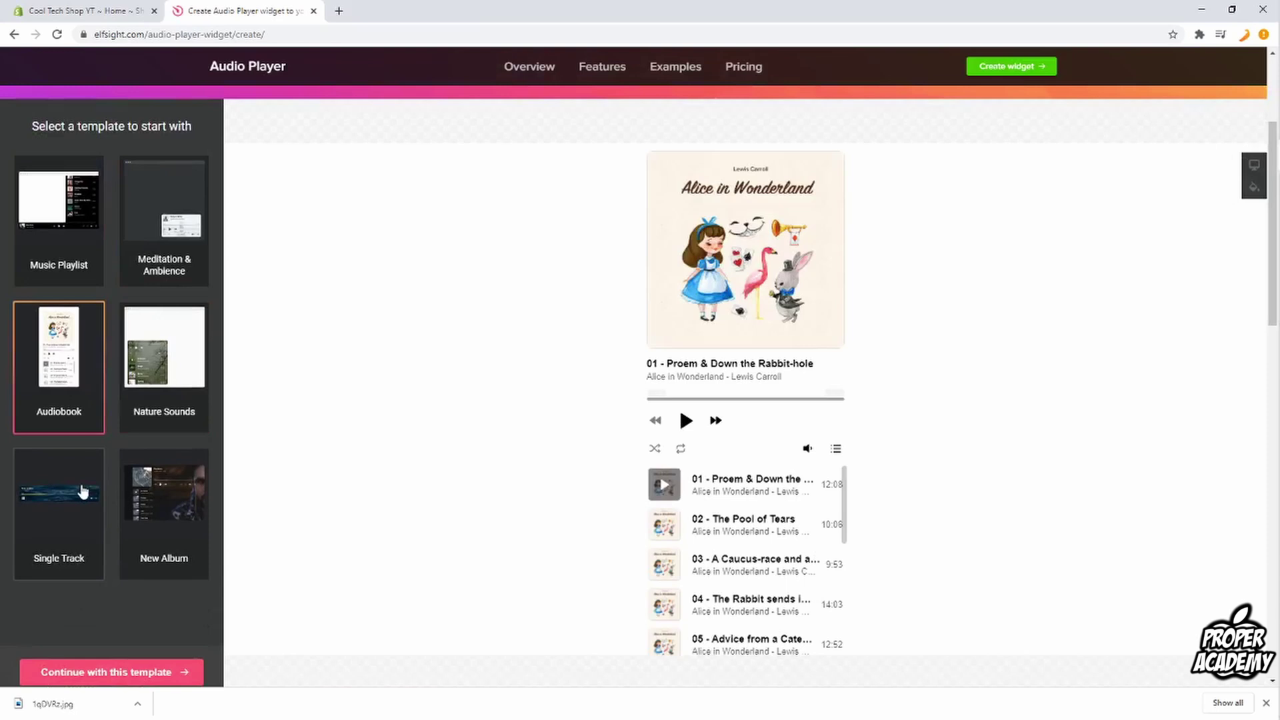
{"action": "left_click", "coordinate": [83, 491]}
{"action": "left_click", "coordinate": [145, 501]}
{"action": "left_click", "coordinate": [192, 280]}
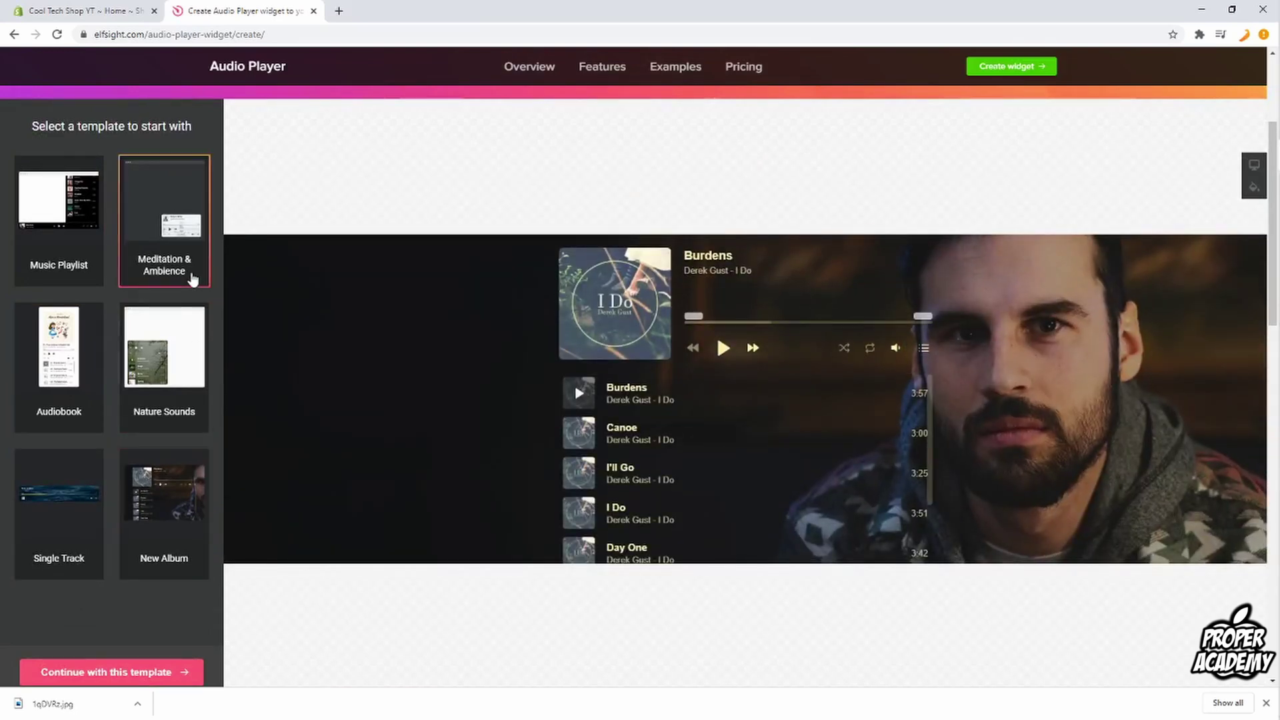
{"action": "scroll", "coordinate": [1100, 570], "scroll_direction": "down", "scroll_amount": 1}
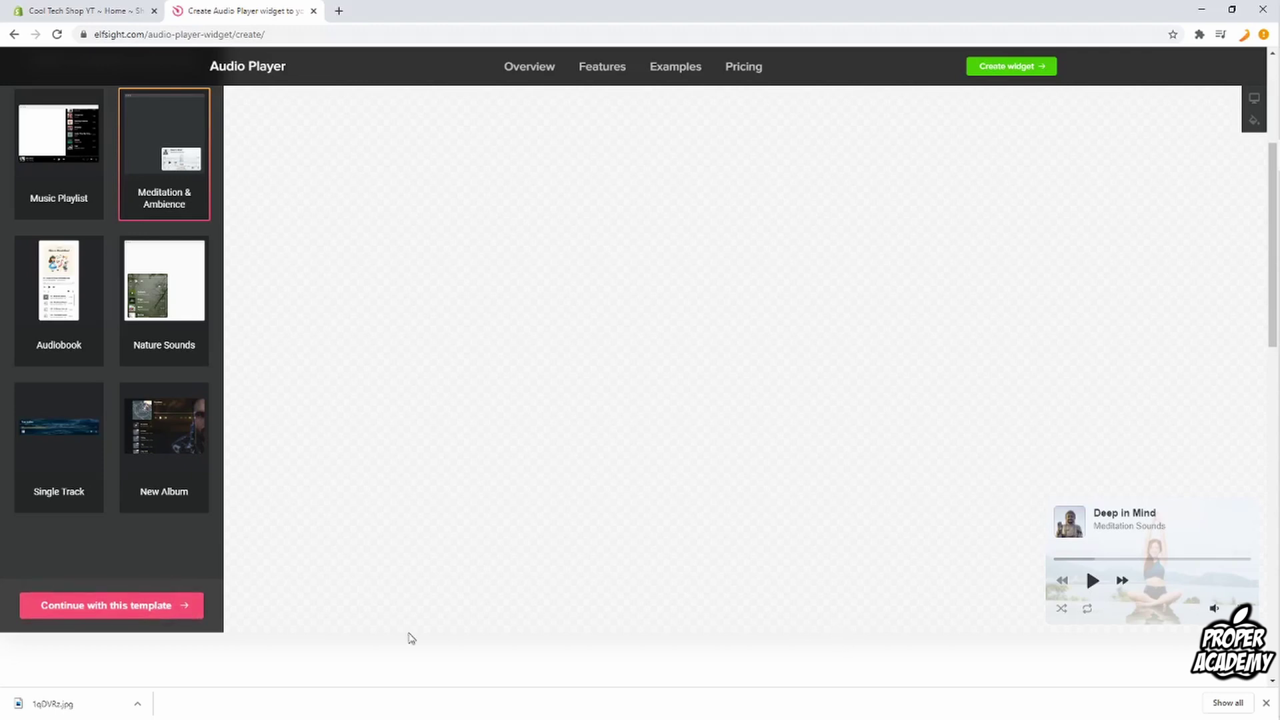
{"action": "left_click", "coordinate": [134, 607]}
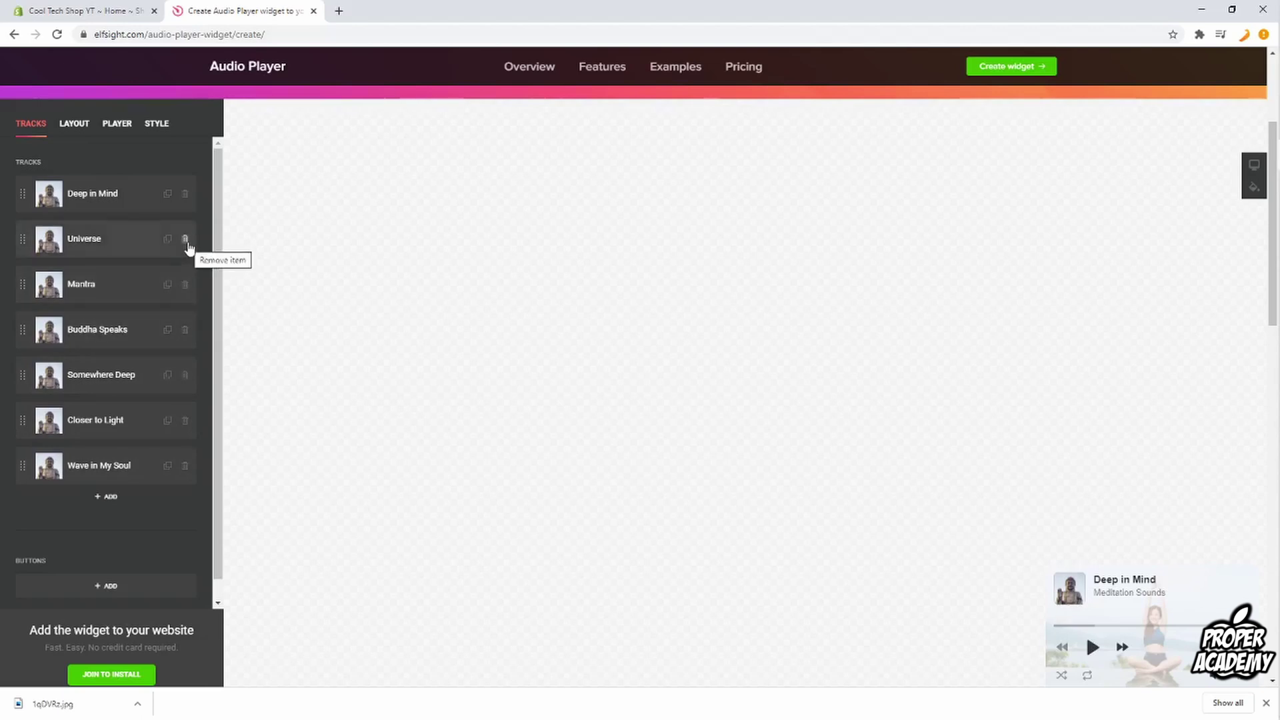
Step: Add a blank track, then drag Mantra up to sit right below Deep in Mind
{"action": "left_click", "coordinate": [109, 498]}
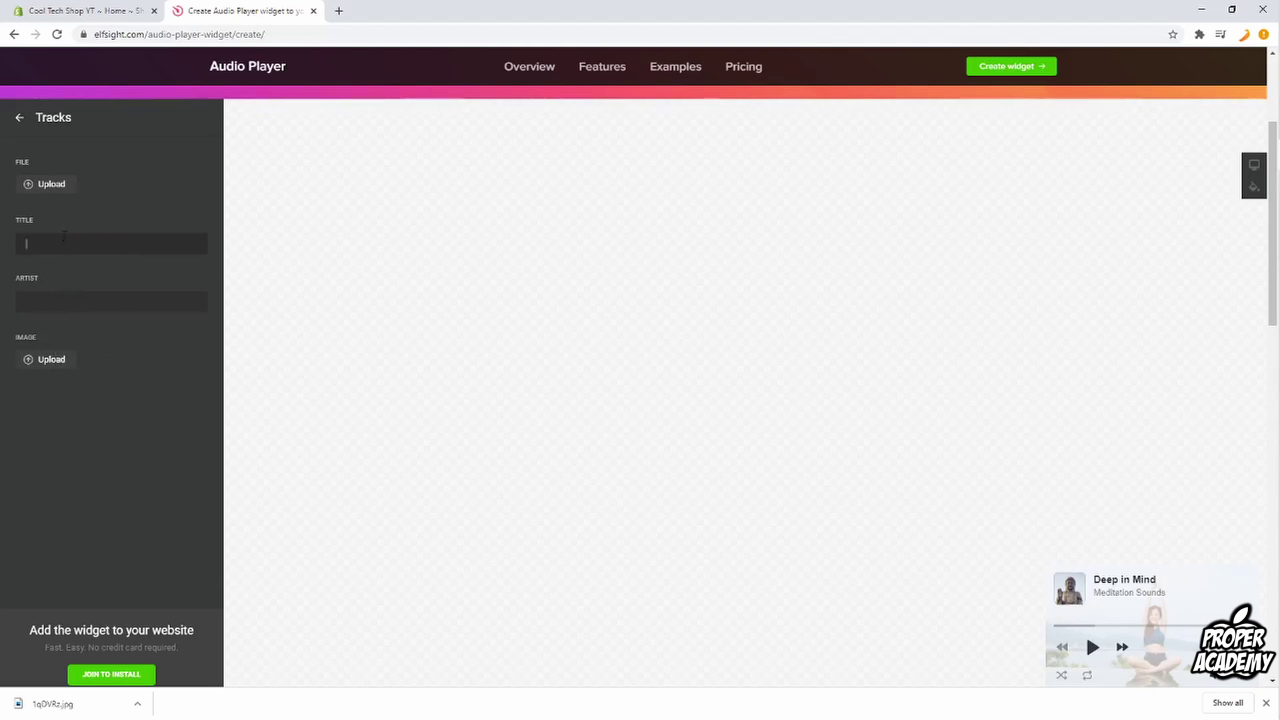
{"action": "left_click", "coordinate": [18, 122]}
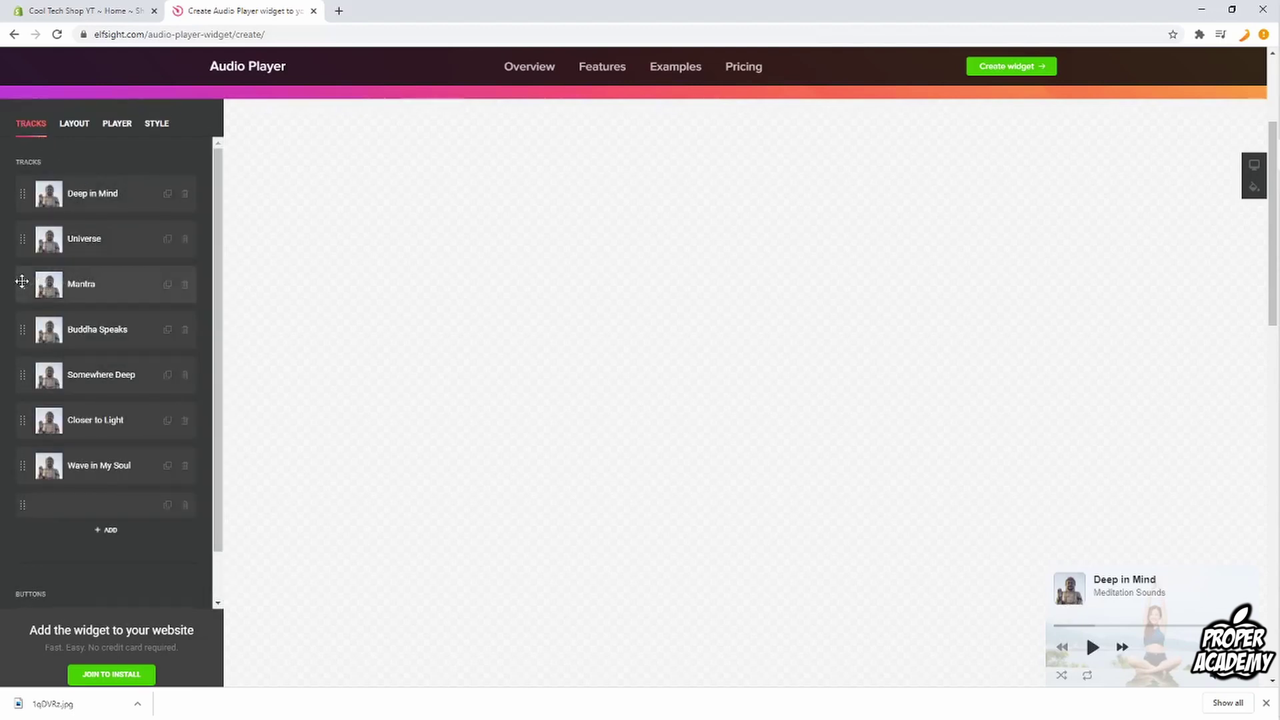
{"action": "left_click_drag", "start_coordinate": [22, 285], "coordinate": [28, 243]}
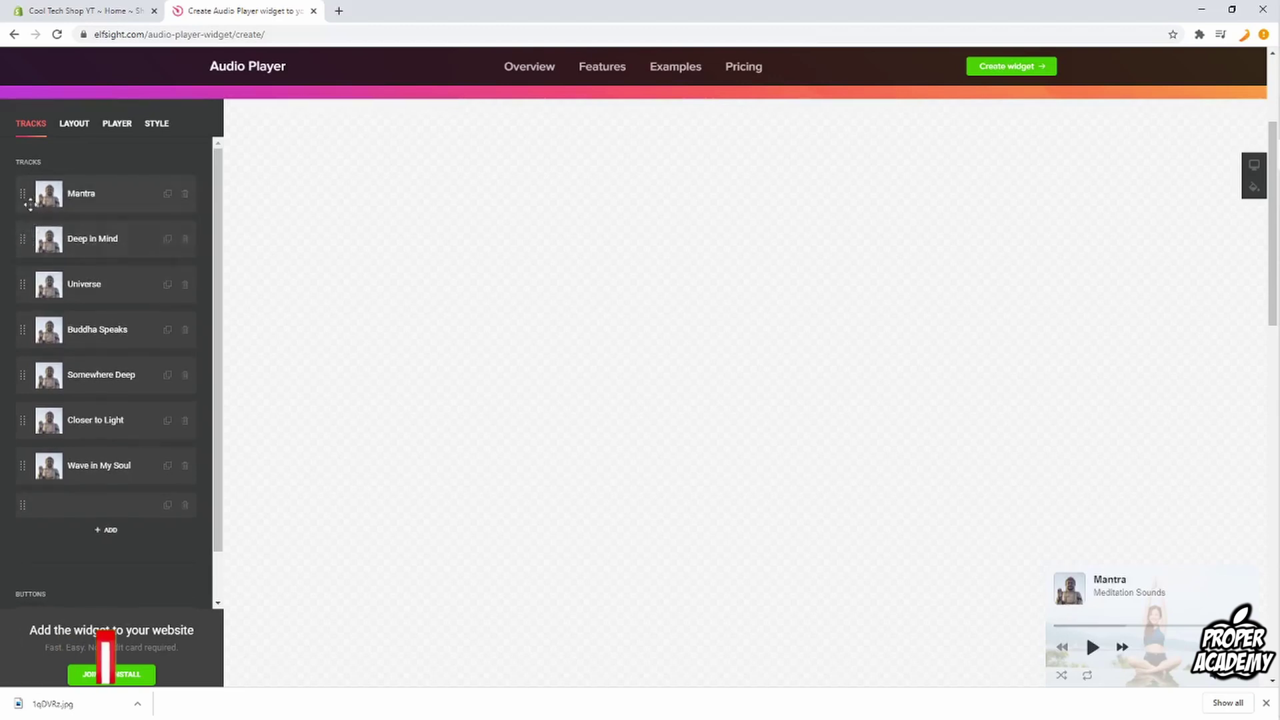
{"action": "left_click_drag", "start_coordinate": [23, 194], "coordinate": [26, 240]}
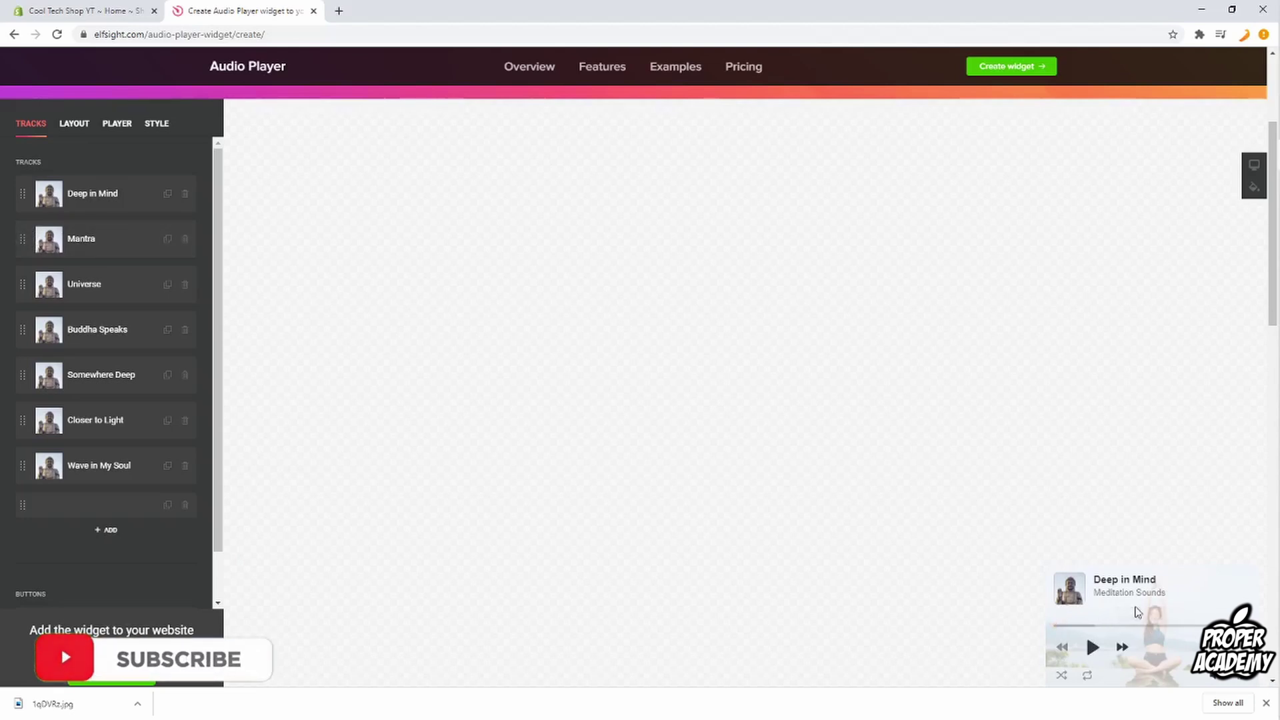
Step: Check Layout and Player settings, set Color Scheme to Dark, and choose Join to Install
{"action": "left_click", "coordinate": [71, 128]}
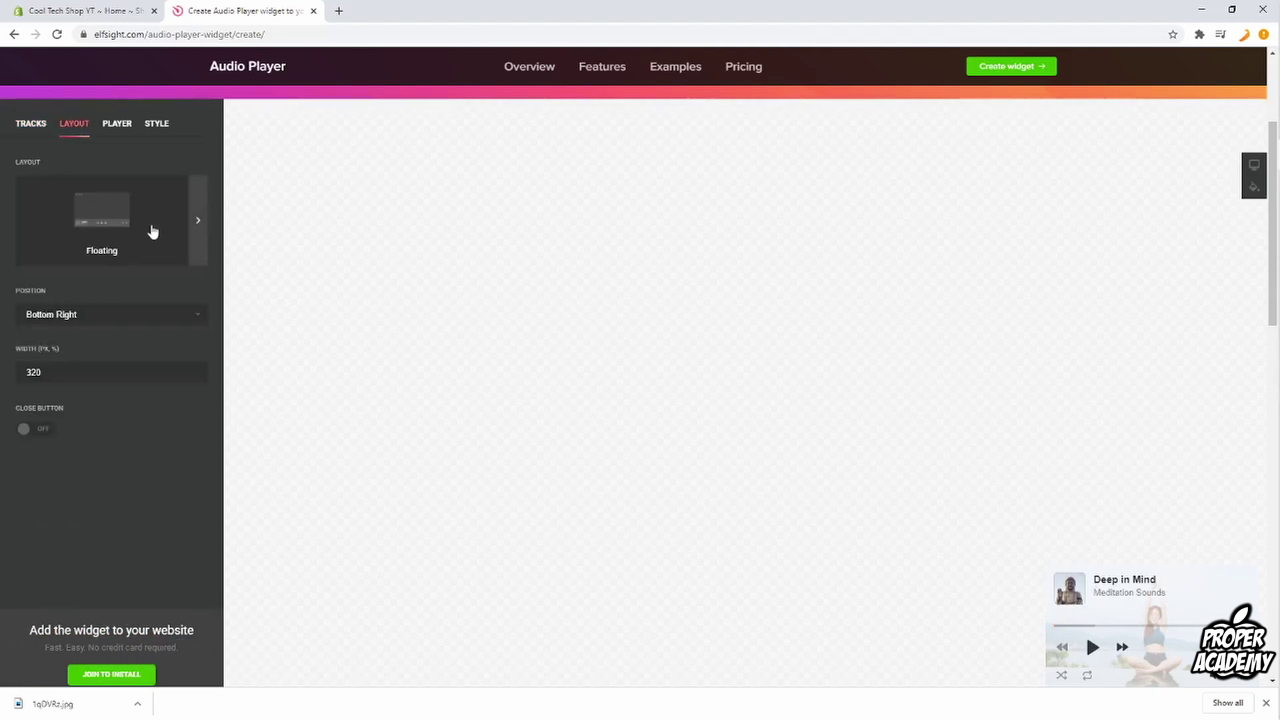
{"action": "left_click", "coordinate": [118, 131]}
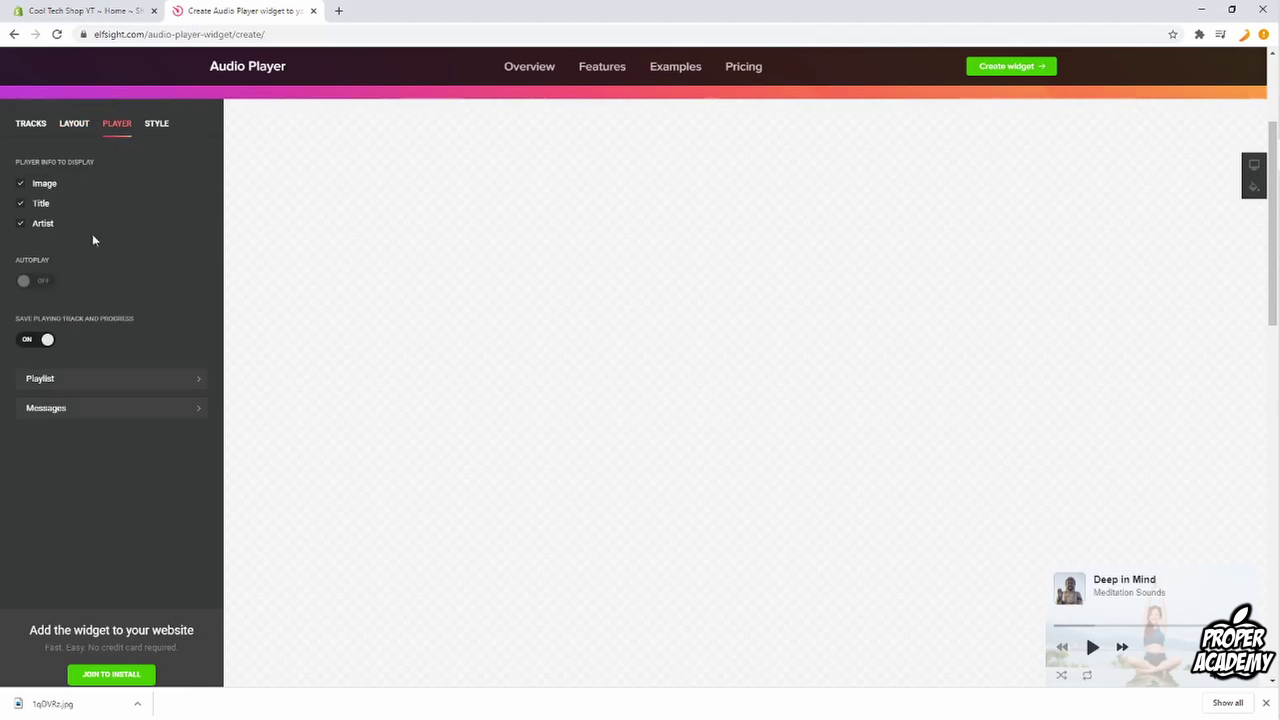
{"action": "left_click", "coordinate": [166, 133]}
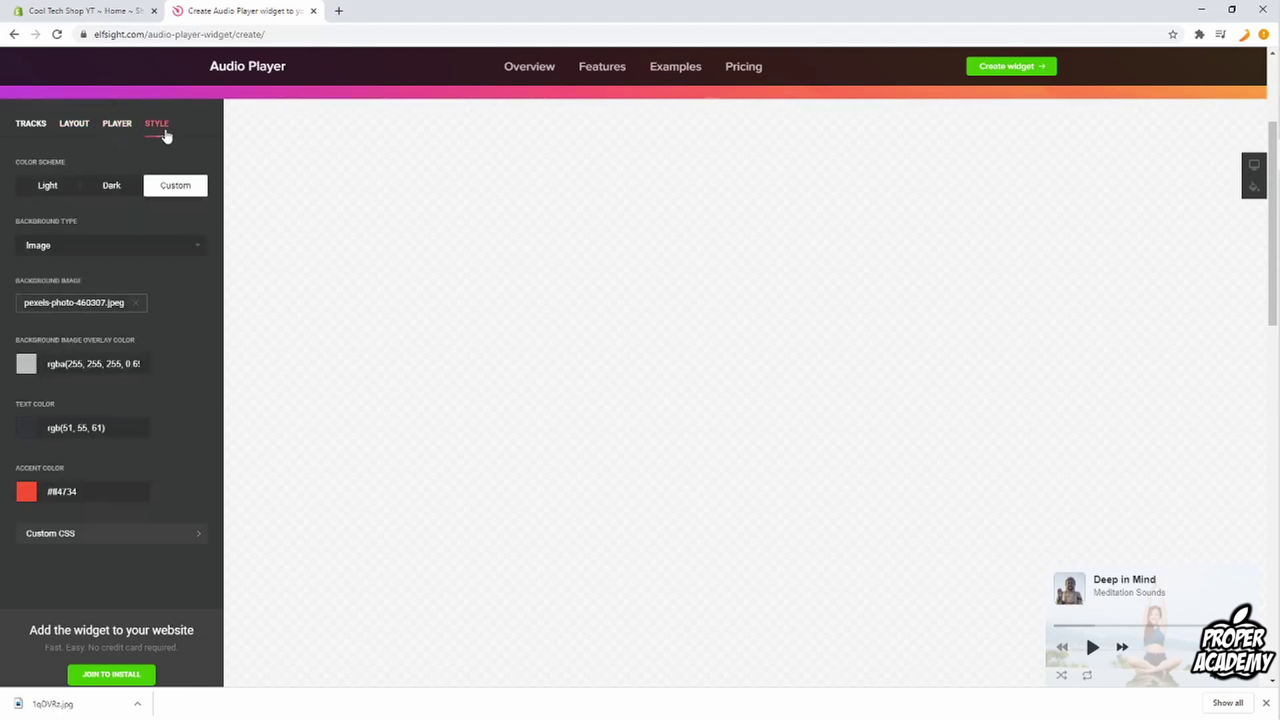
{"action": "left_click", "coordinate": [48, 185]}
{"action": "left_click", "coordinate": [107, 185]}
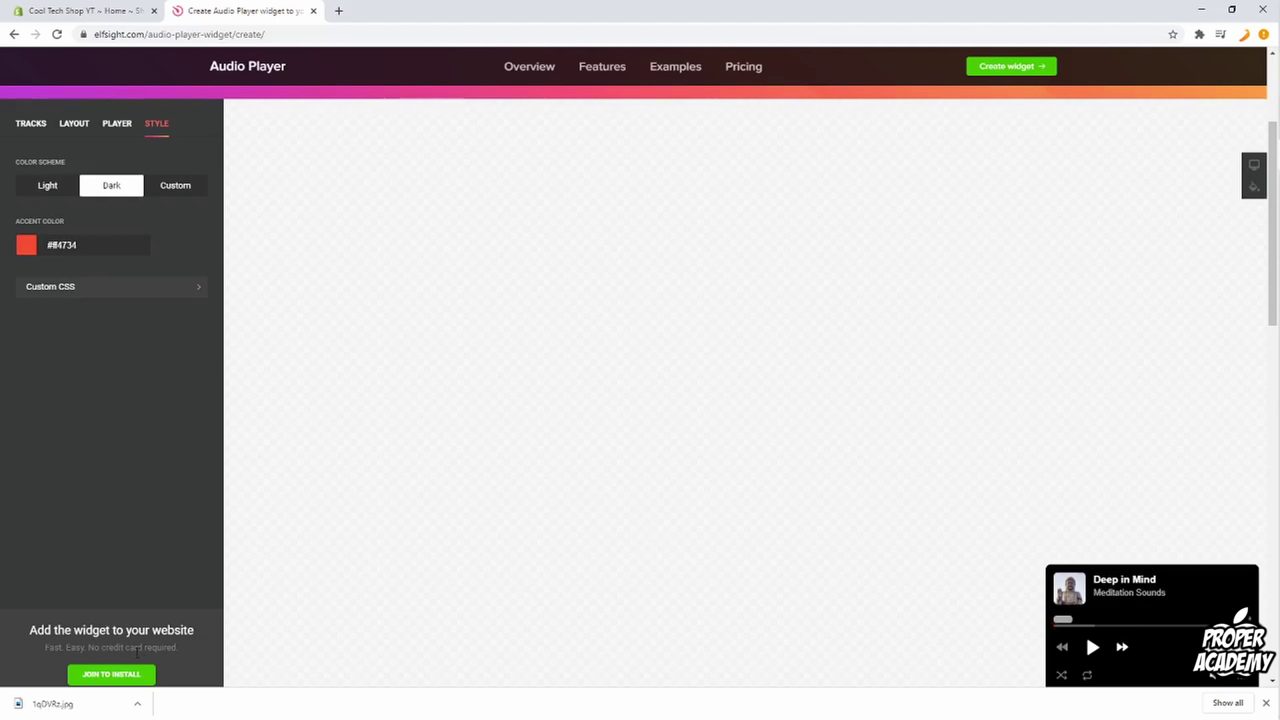
{"action": "left_click", "coordinate": [134, 677]}
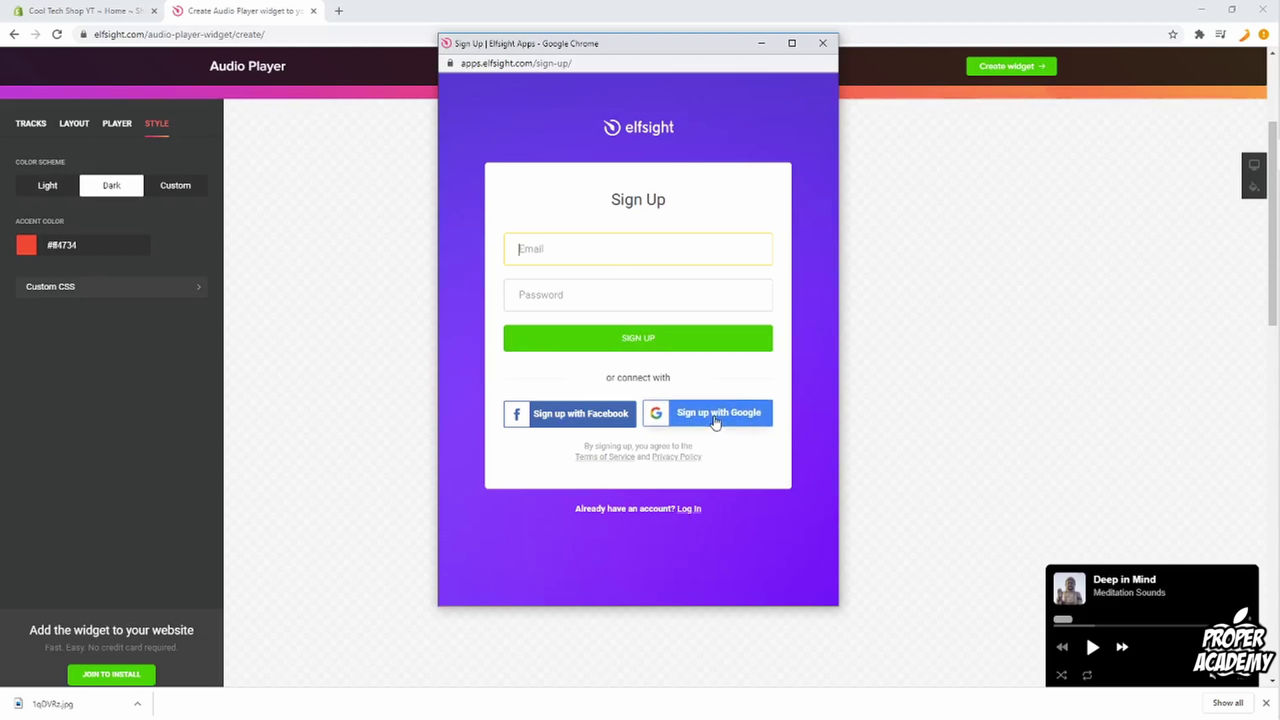
Step: Sign up for Elfsight using a Google account
{"action": "left_click", "coordinate": [655, 418]}
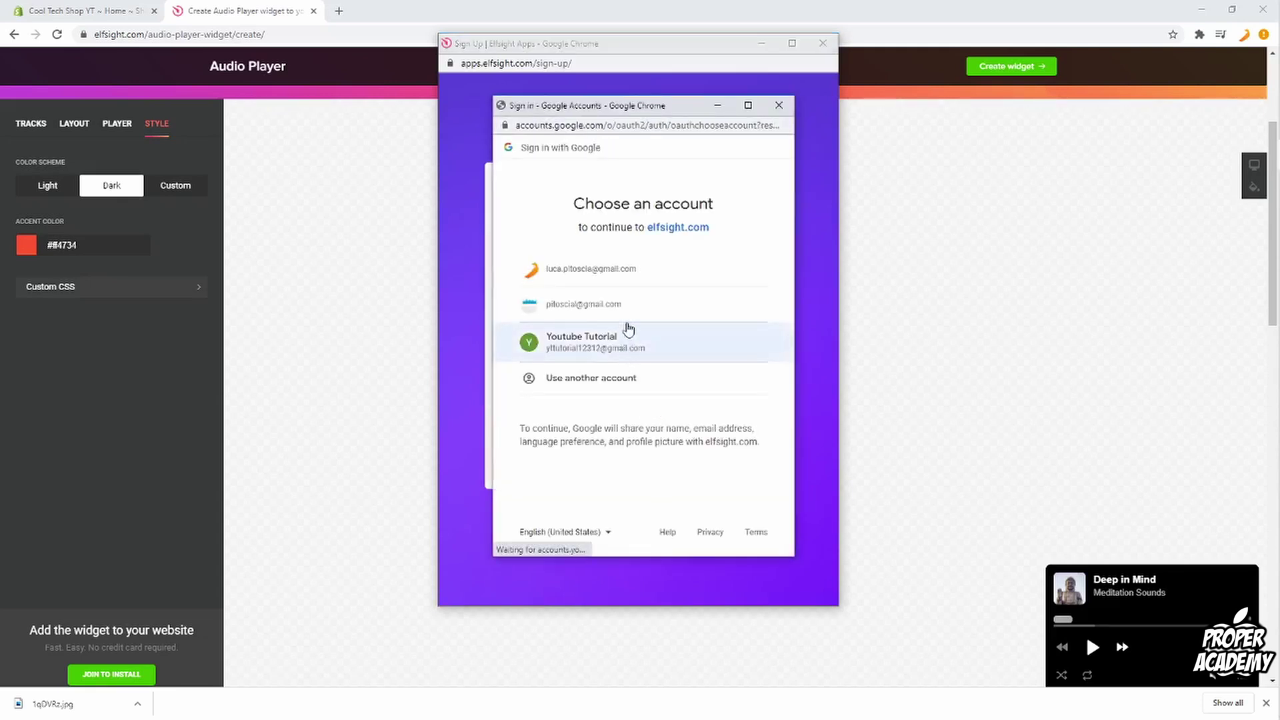
{"action": "left_click", "coordinate": [631, 342]}
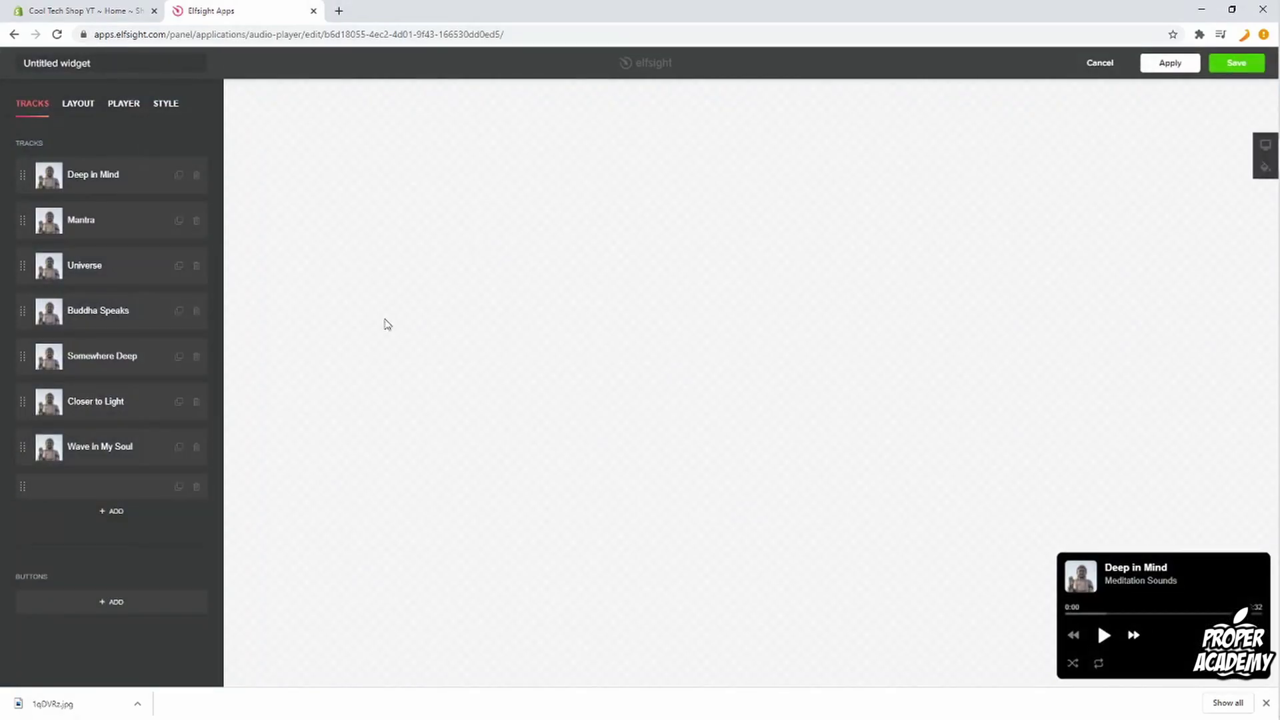
Step: Save the widget, choose the free Lite plan, copy the embed code, and return to Shopify
{"action": "left_click", "coordinate": [1236, 64]}
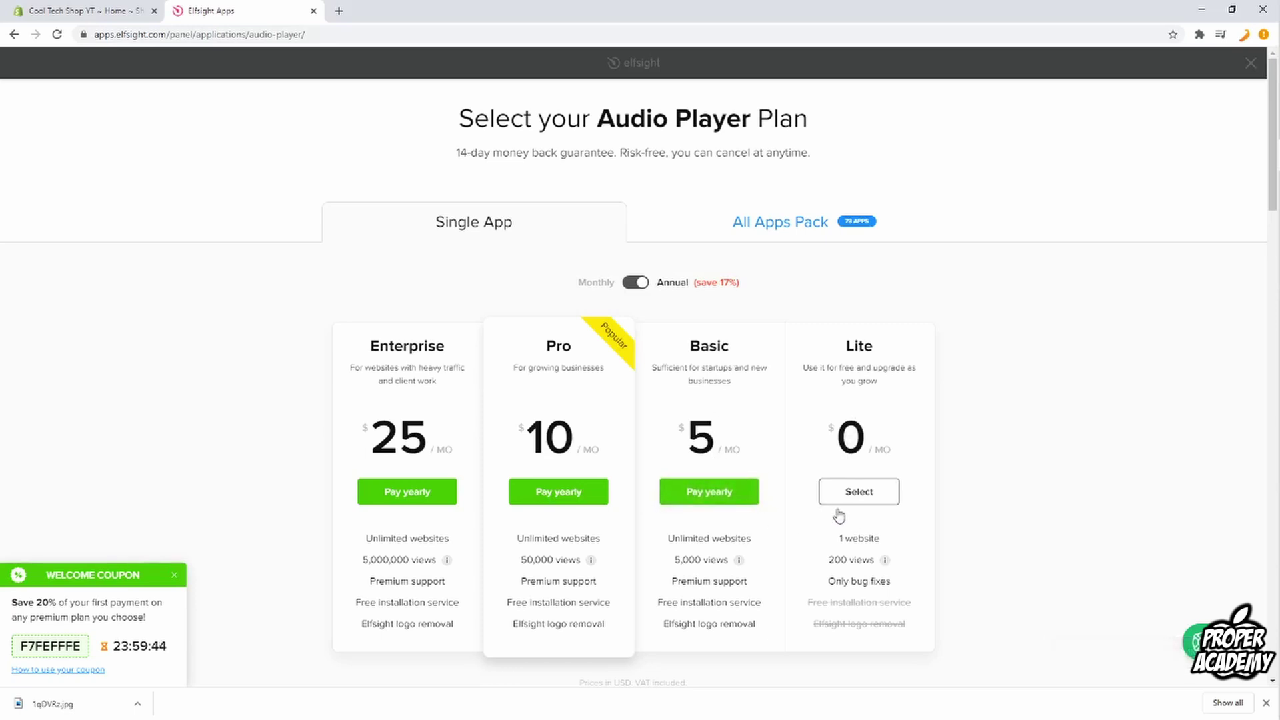
{"action": "left_click", "coordinate": [865, 496]}
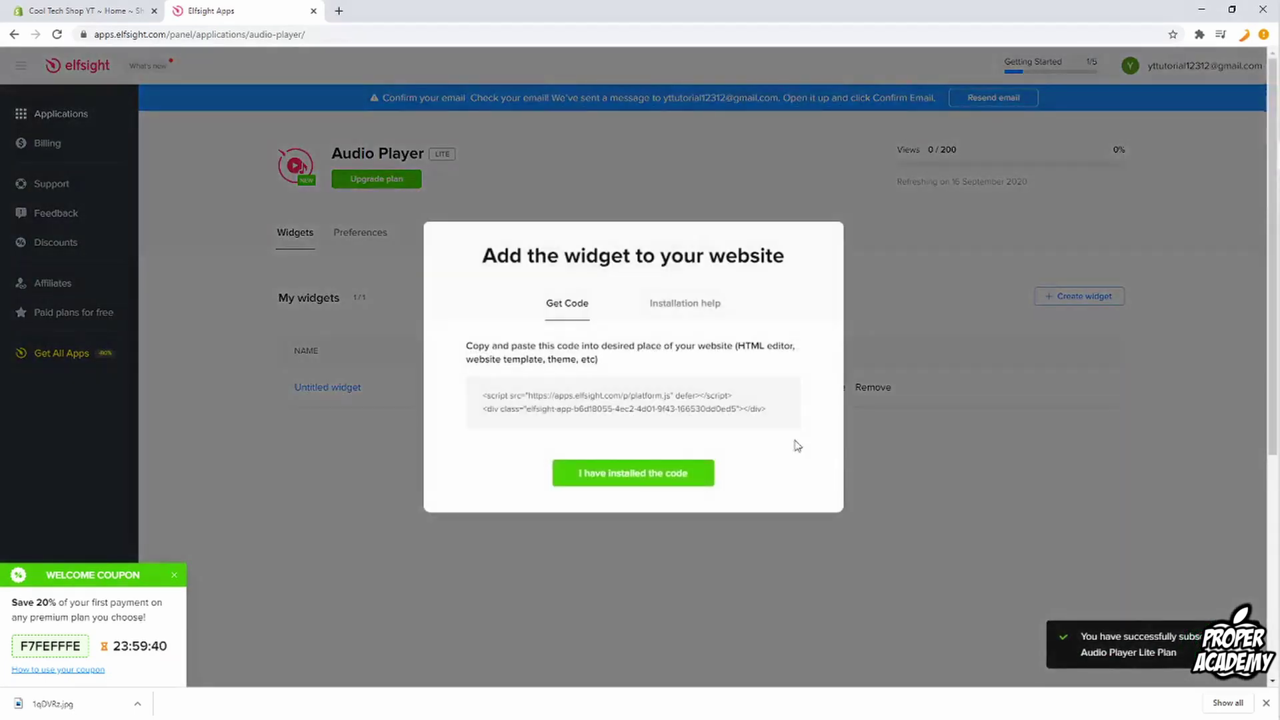
{"action": "mouse_move", "coordinate": [597, 393]}
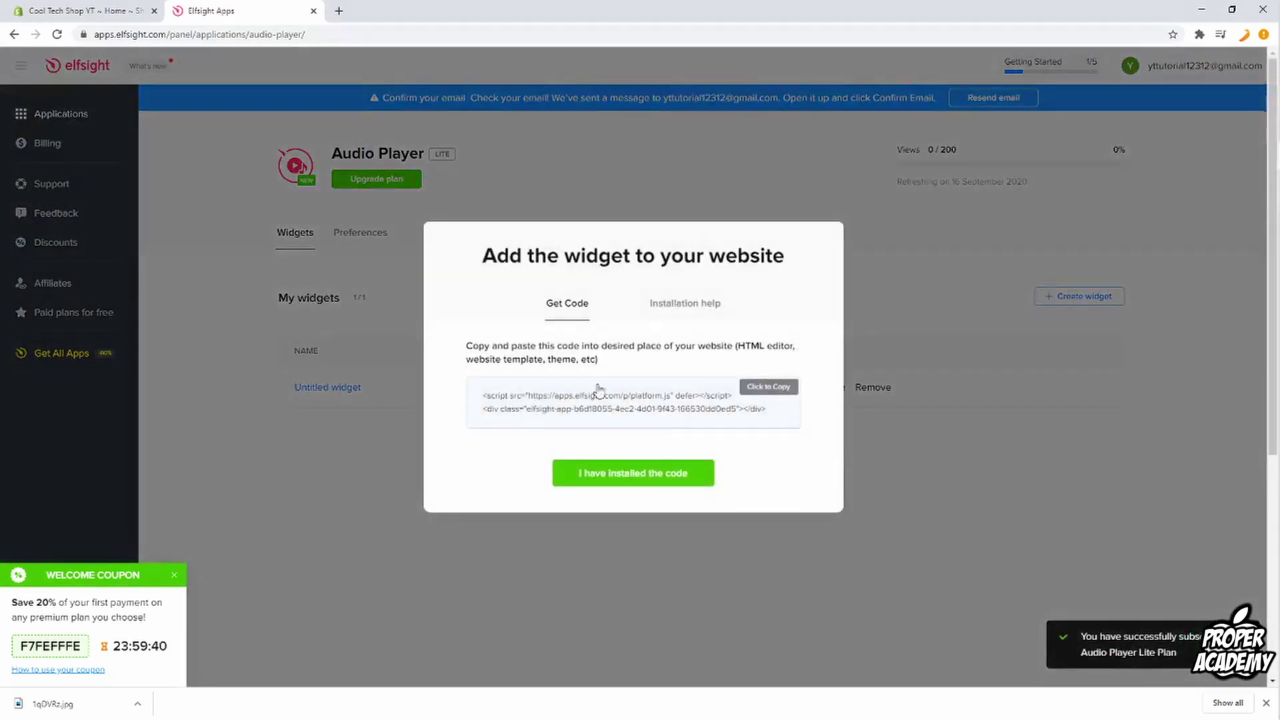
{"action": "left_click", "coordinate": [755, 388]}
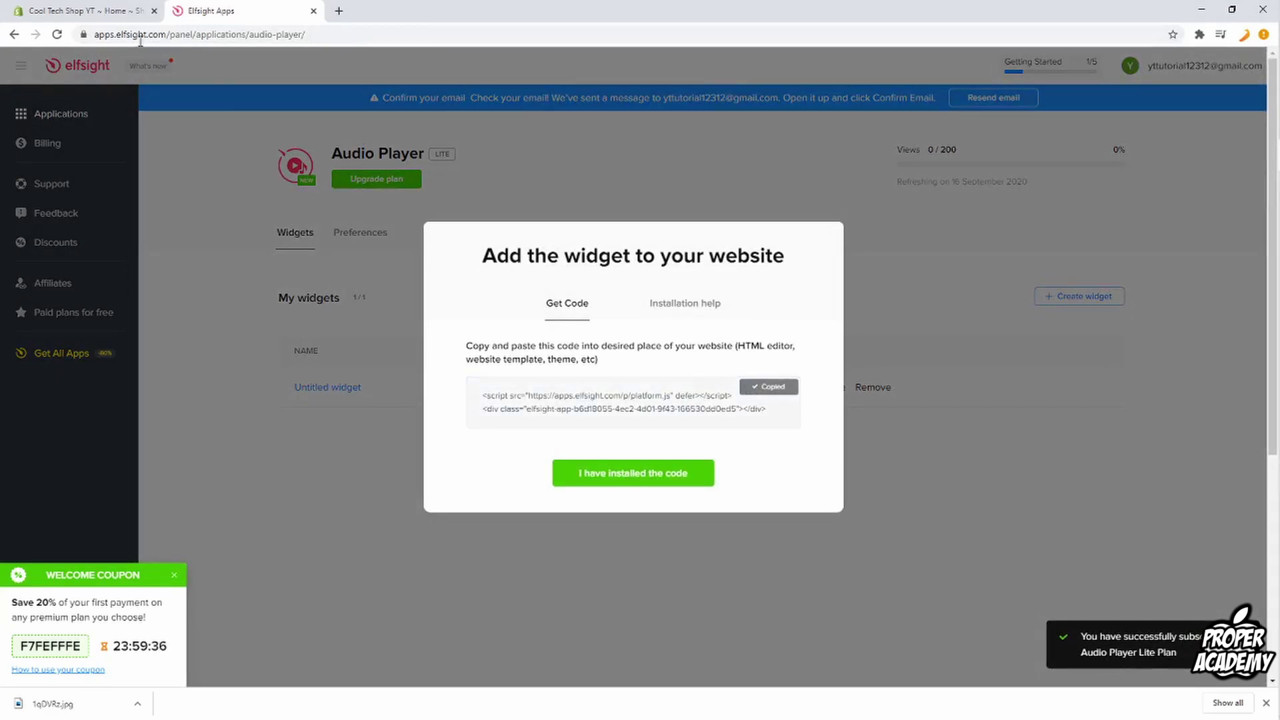
{"action": "left_click", "coordinate": [81, 8]}
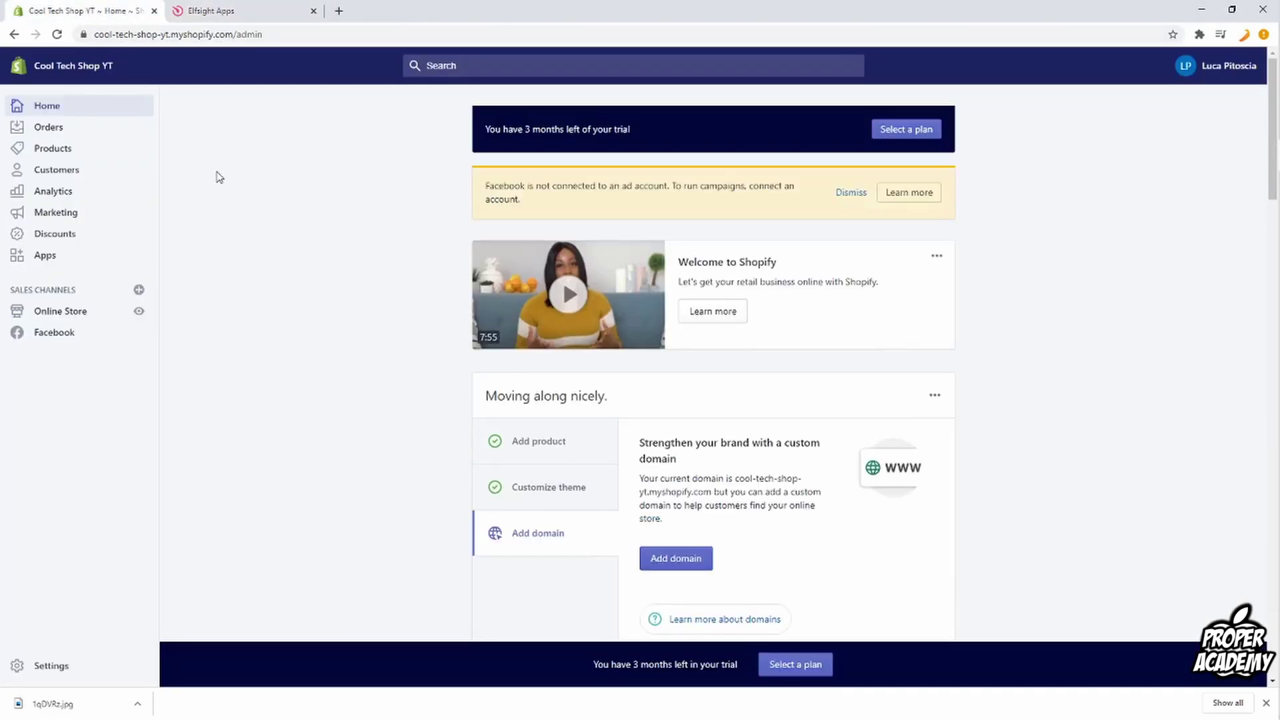
Step: Open the Brooklyn theme's code editor from Online Store > Themes
{"action": "left_click", "coordinate": [78, 310]}
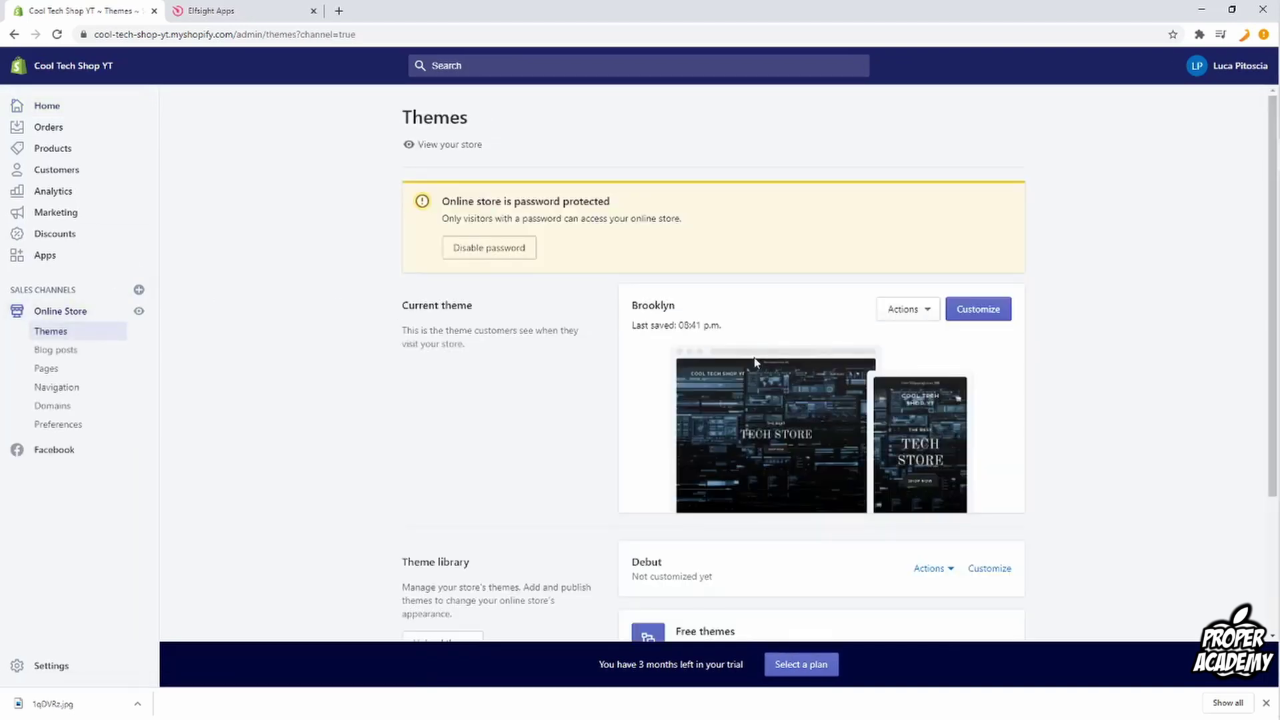
{"action": "scroll", "coordinate": [749, 345], "scroll_direction": "down", "scroll_amount": 1}
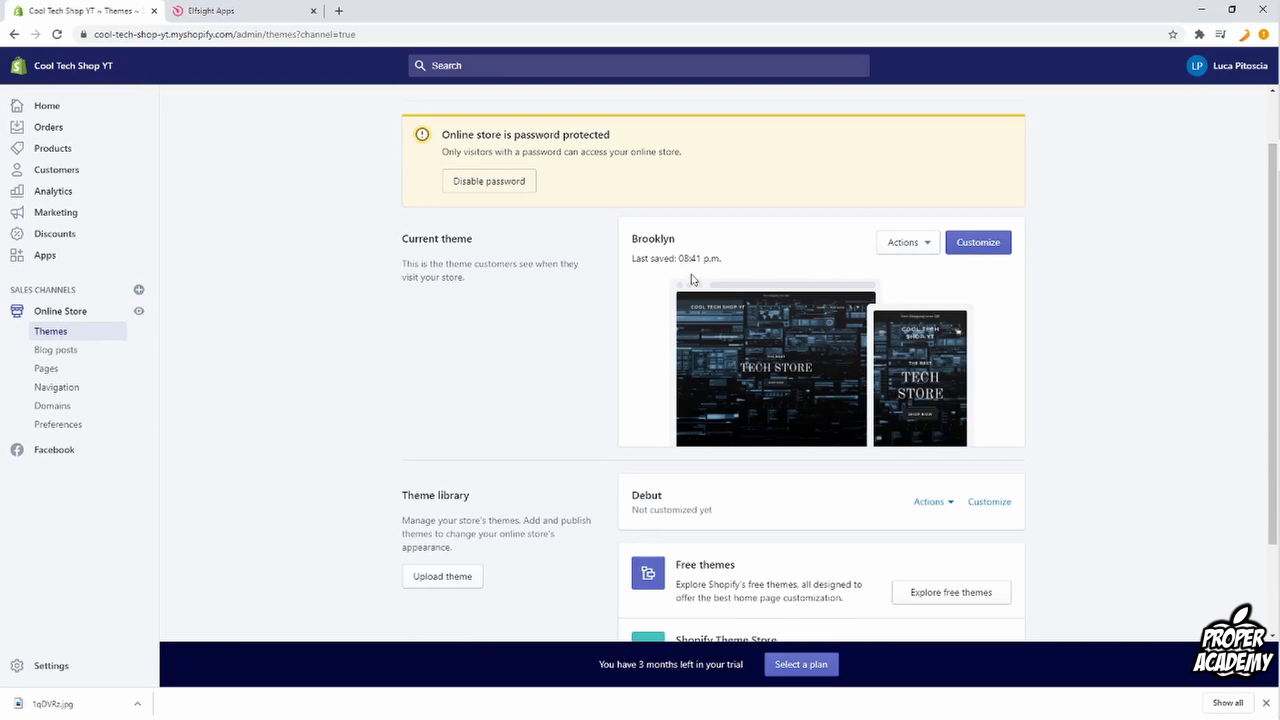
{"action": "left_click", "coordinate": [897, 246]}
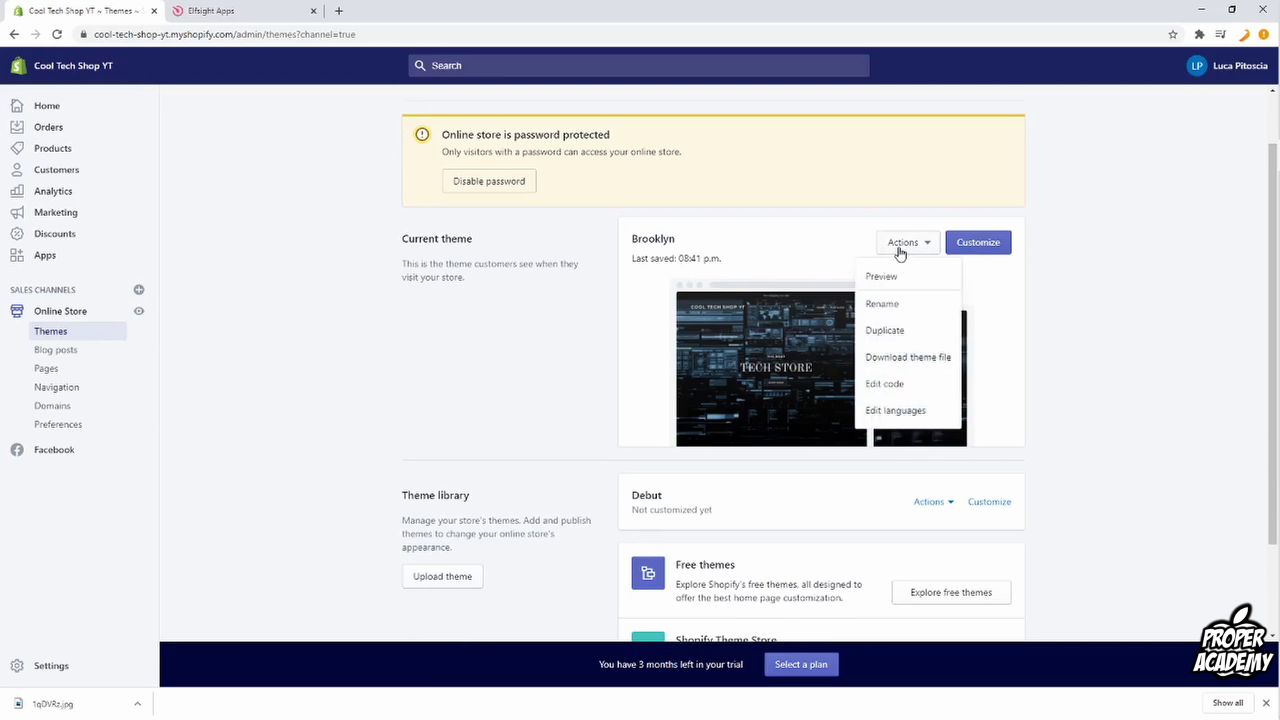
{"action": "left_click", "coordinate": [911, 393]}
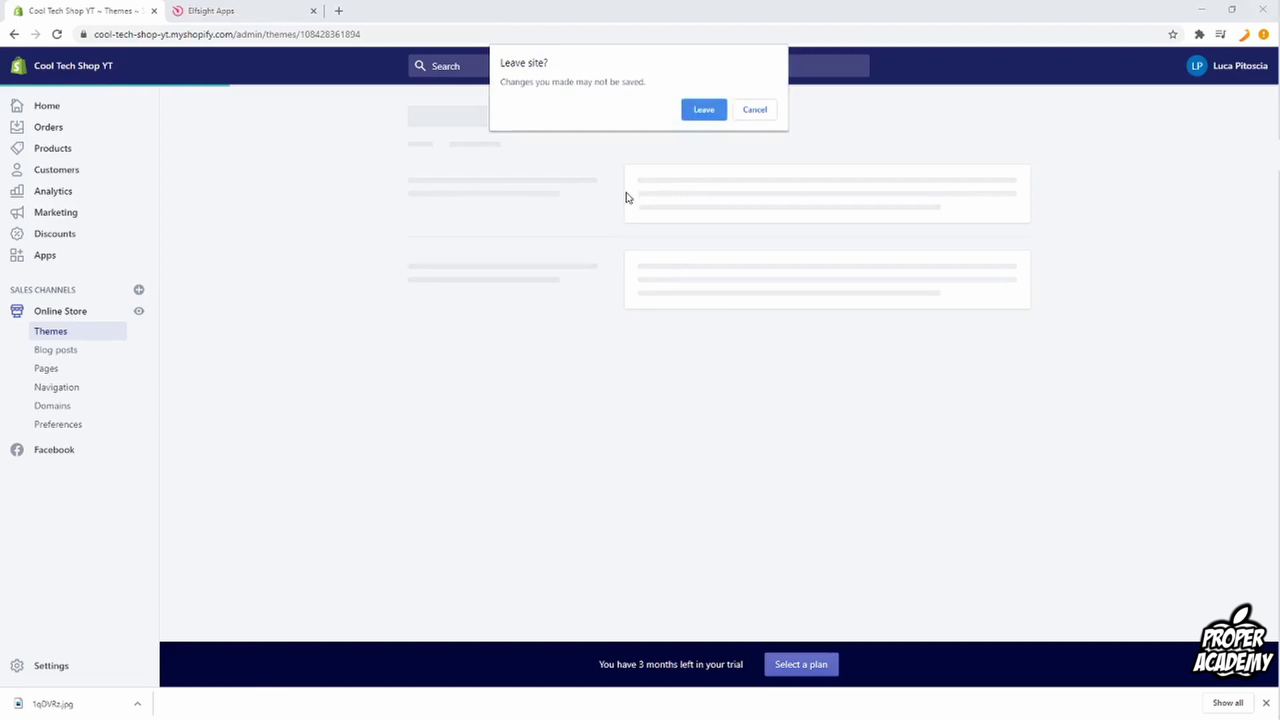
{"action": "left_click", "coordinate": [703, 110]}
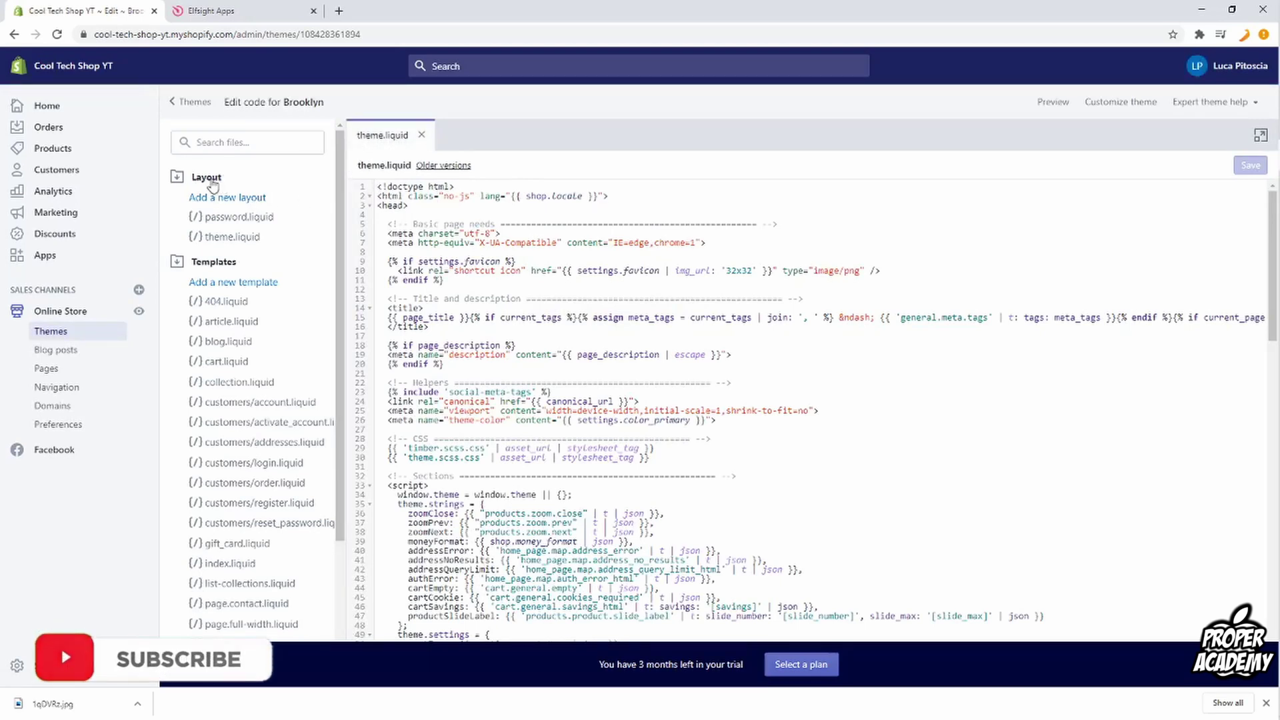
Step: Paste the Elfsight embed code after </html> in theme.liquid and save the file
{"action": "left_click", "coordinate": [223, 237]}
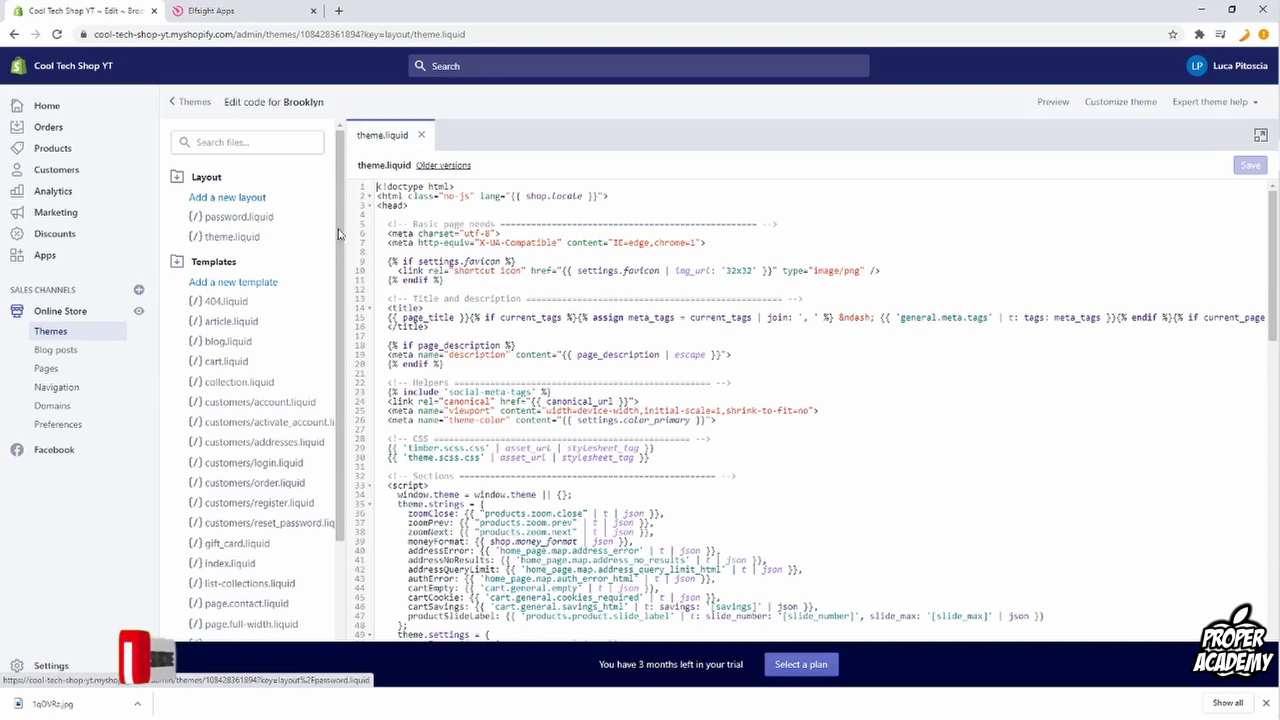
{"action": "scroll", "coordinate": [488, 253], "scroll_direction": "down", "scroll_amount": 15}
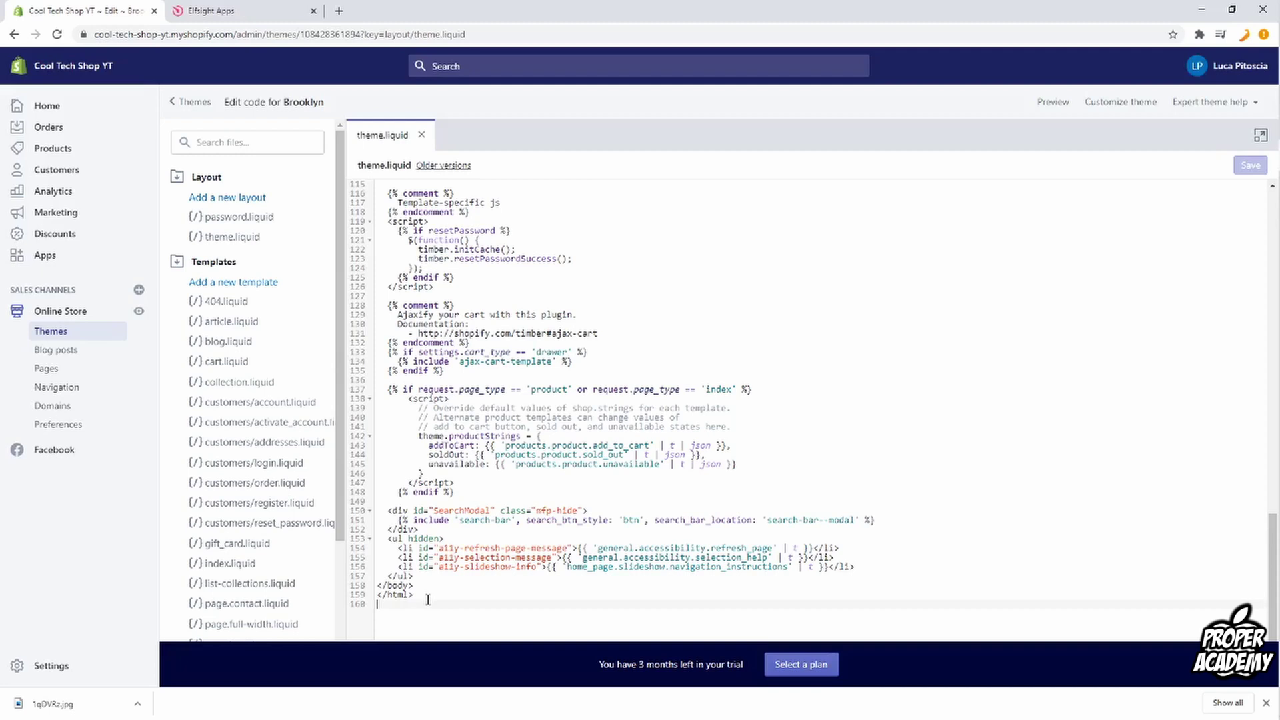
{"action": "right_click", "coordinate": [427, 605]}
{"action": "left_click", "coordinate": [466, 498]}
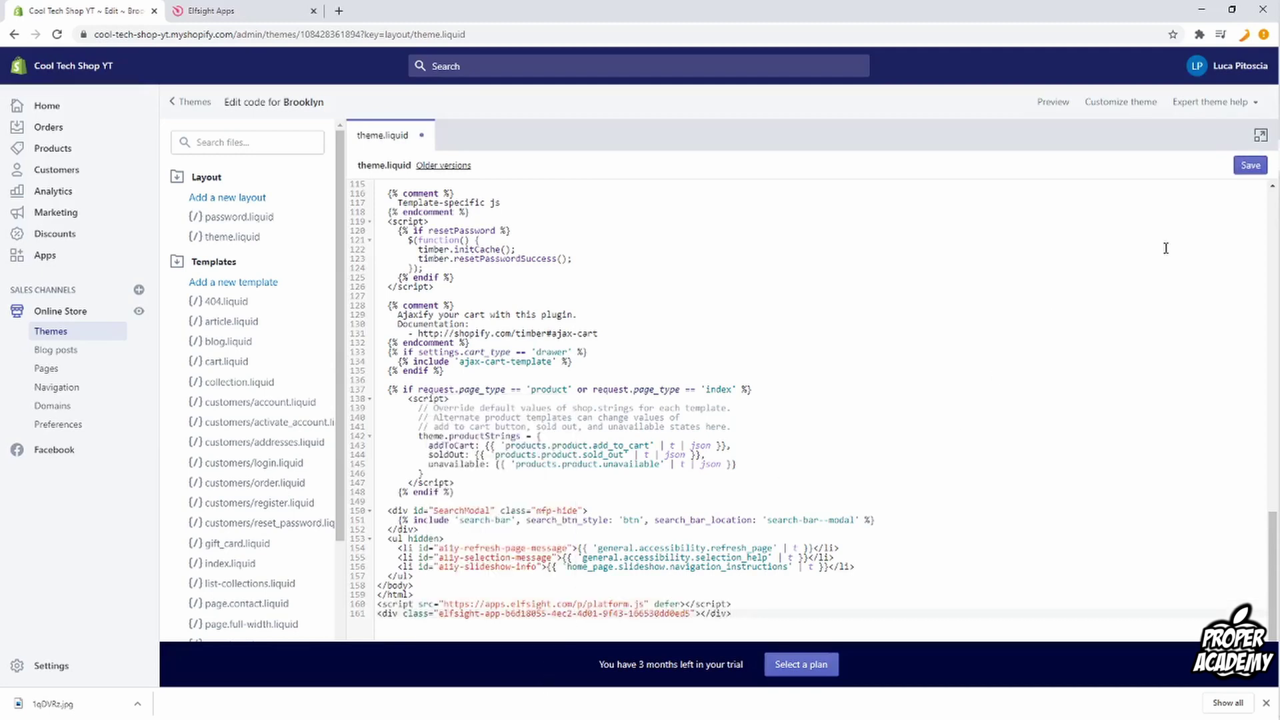
{"action": "left_click", "coordinate": [1256, 170]}
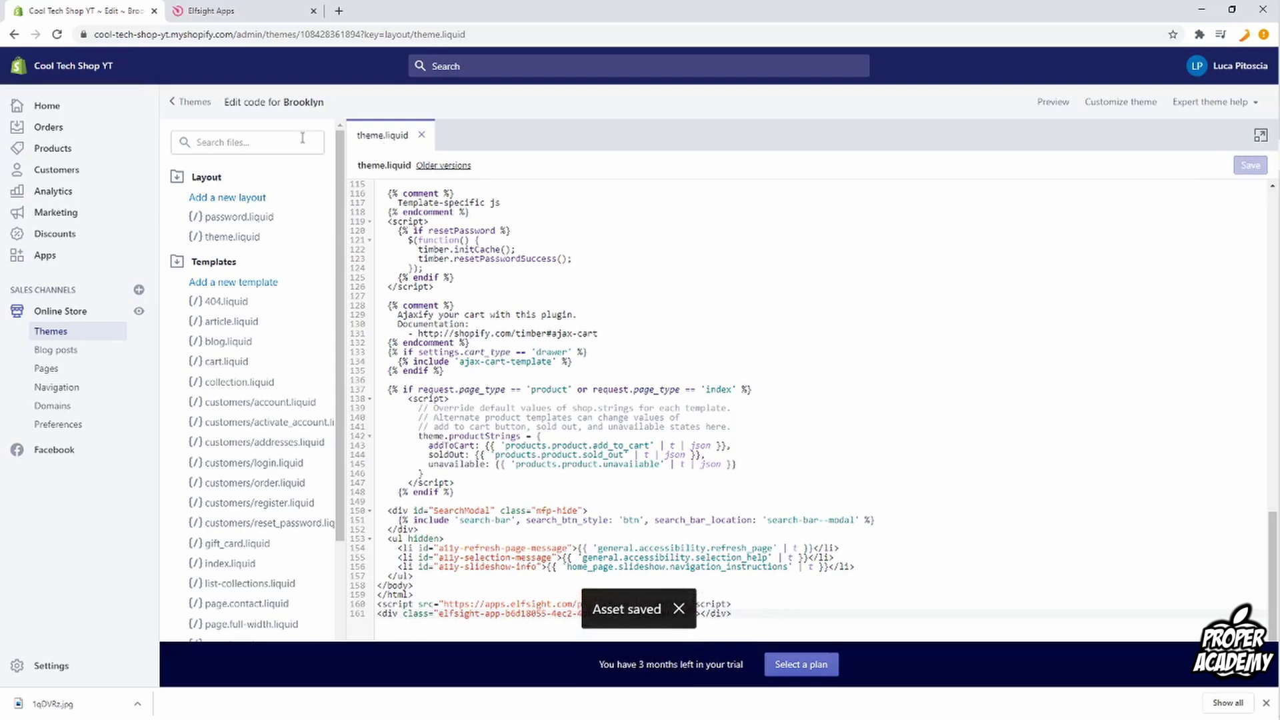
Step: Open the live storefront in a new tab and scroll down to the Deep in Mind player
{"action": "left_click", "coordinate": [140, 311]}
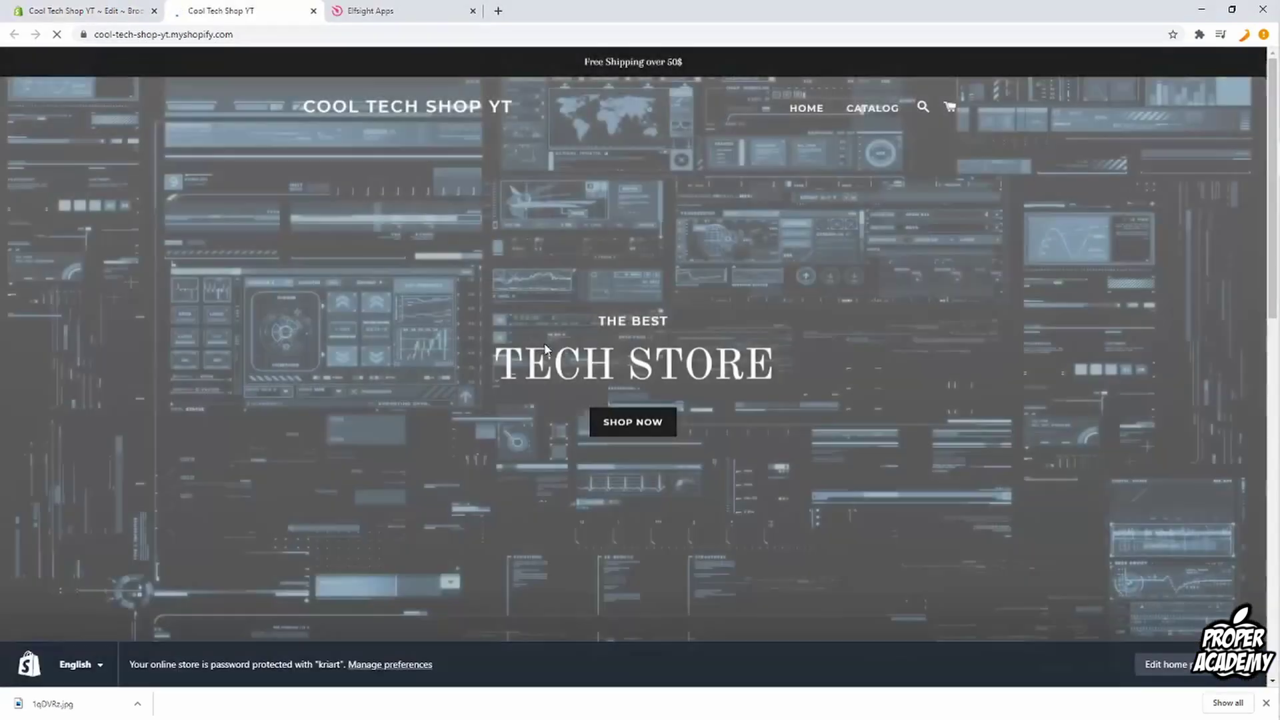
{"action": "scroll", "coordinate": [544, 342], "scroll_direction": "down", "scroll_amount": 3}
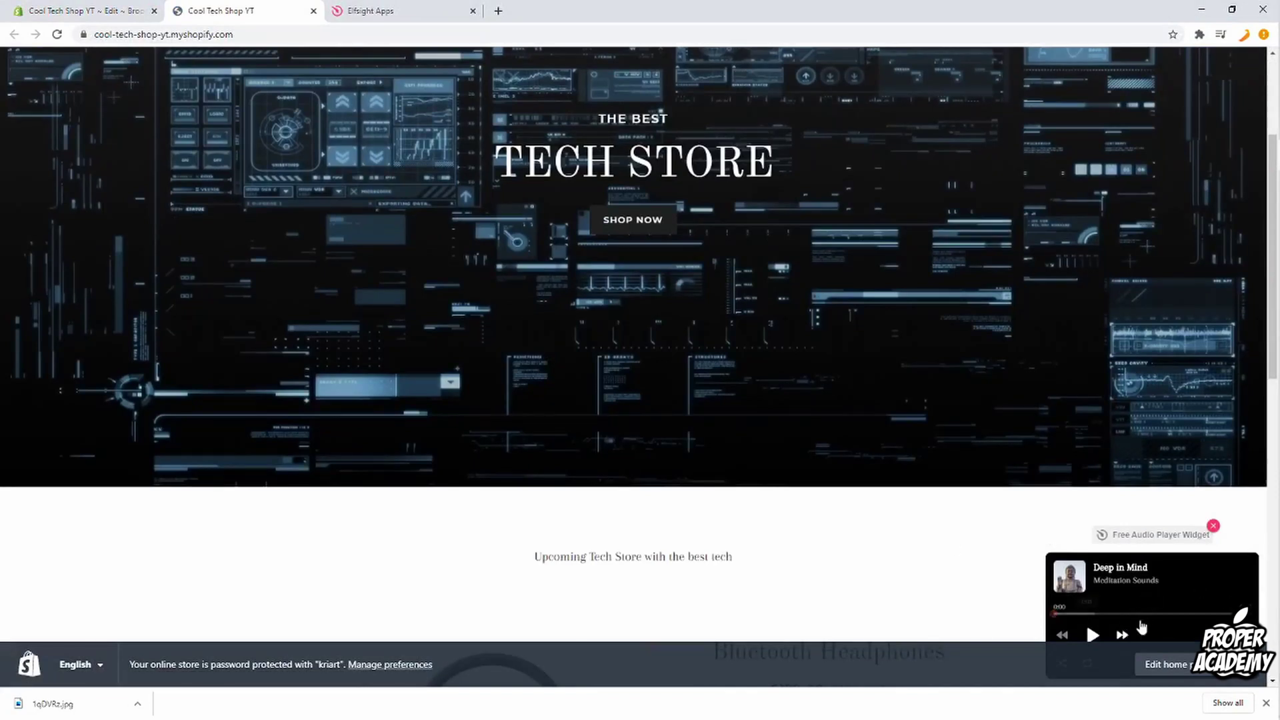